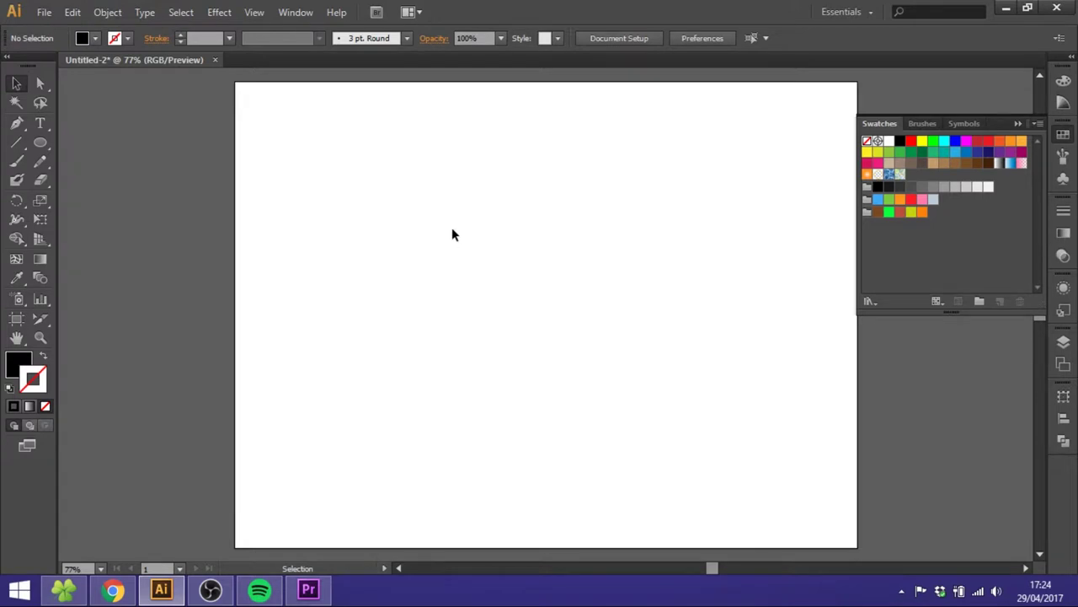
# Step: Open the Kuler panel from Window > Extensions and place it over the artboard
pyautogui.click(297, 12)
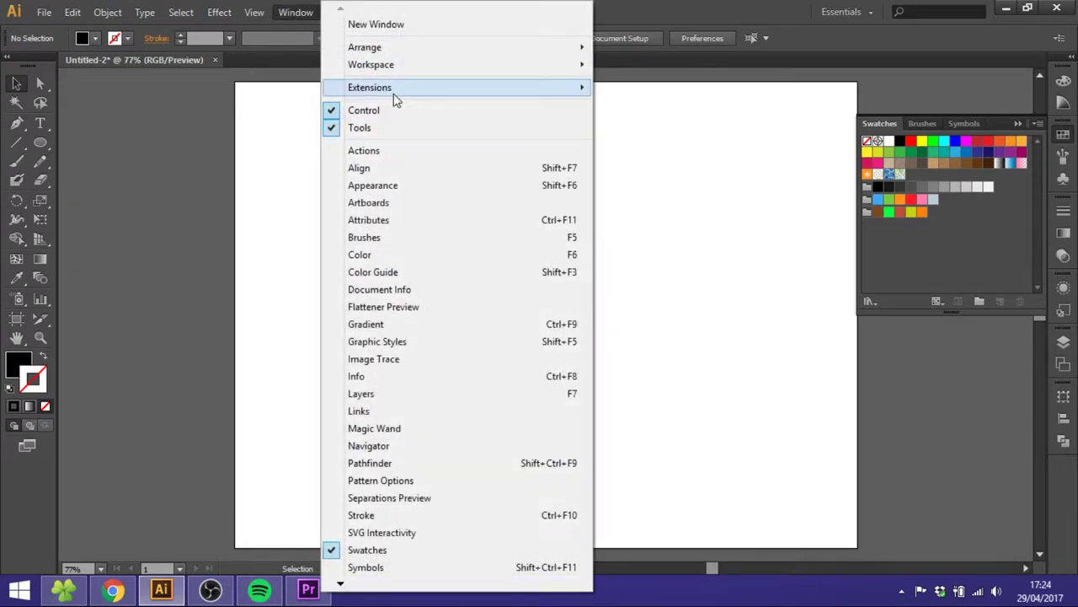
pyautogui.moveTo(370, 87)
pyautogui.click(631, 90)
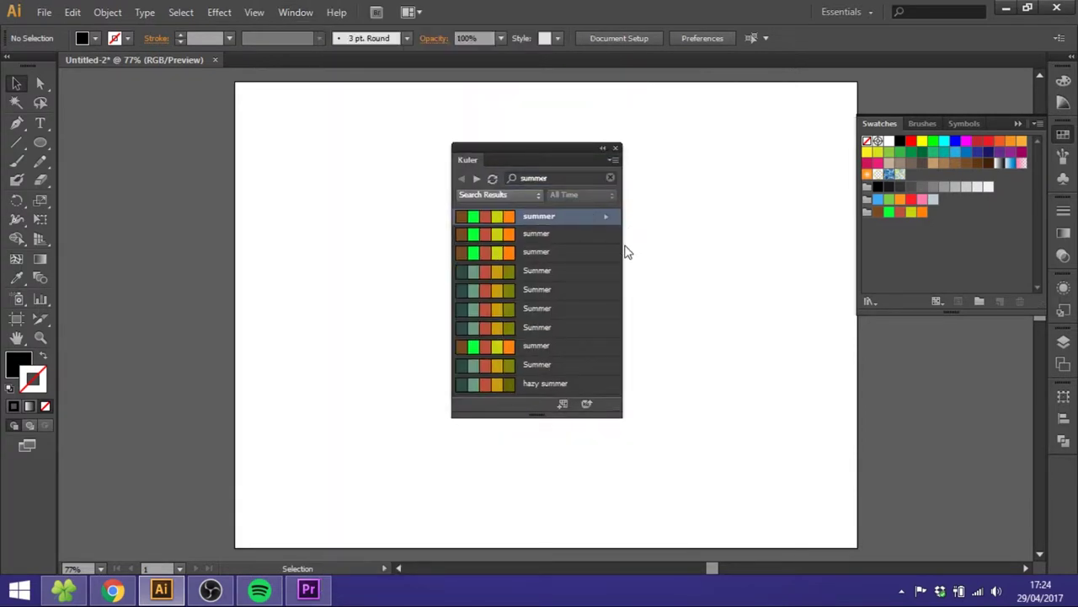
pyautogui.moveTo(560, 151); pyautogui.dragTo(568, 161)
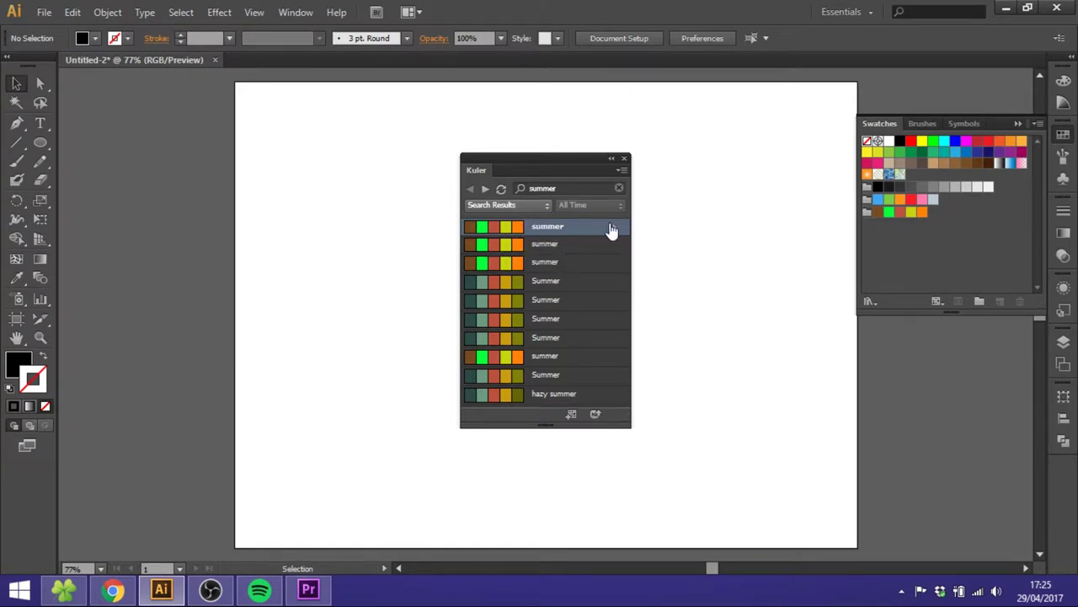
# Step: Add the first summer theme to the Swatches panel, then search Kuler for 'night' themes
pyautogui.click(615, 227)
pyautogui.click(572, 234)
pyautogui.click(567, 187)
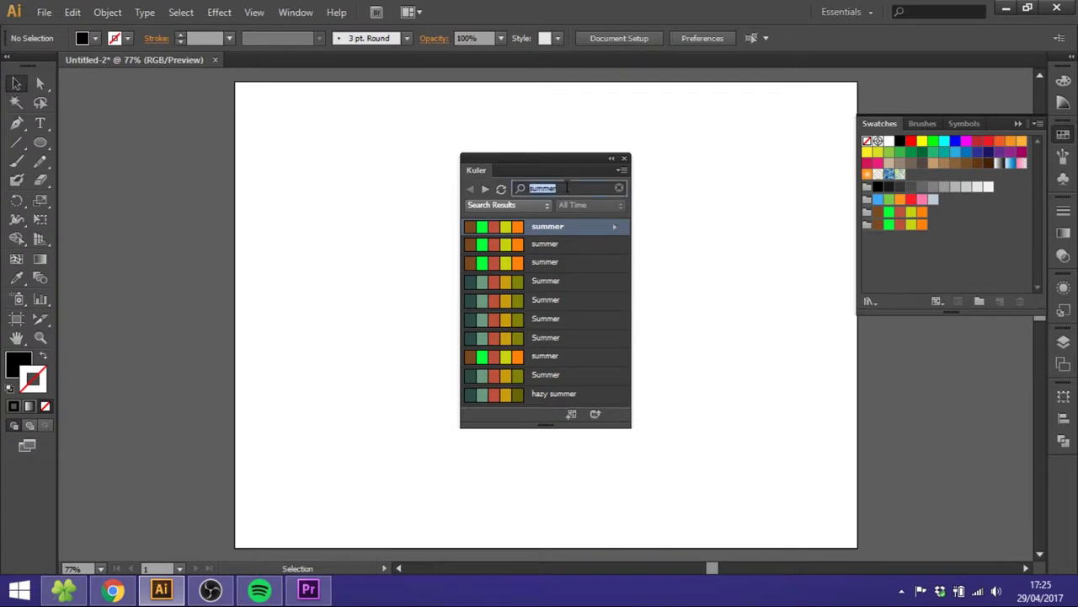
pyautogui.press('BackSpace')
pyautogui.write('night')
pyautogui.press('Return')
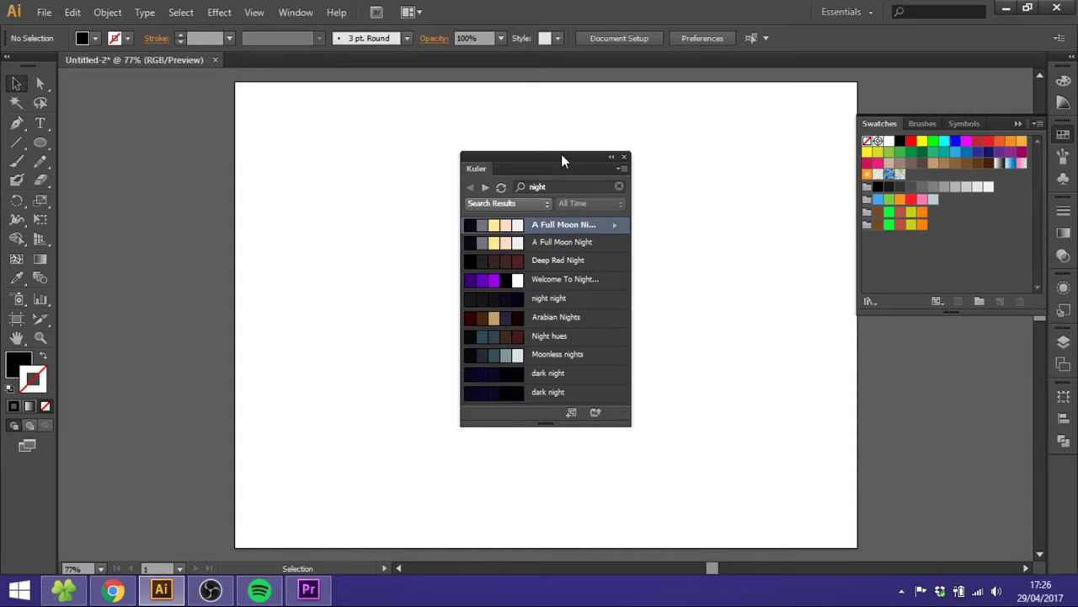
pyautogui.moveTo(557, 162); pyautogui.dragTo(571, 184)
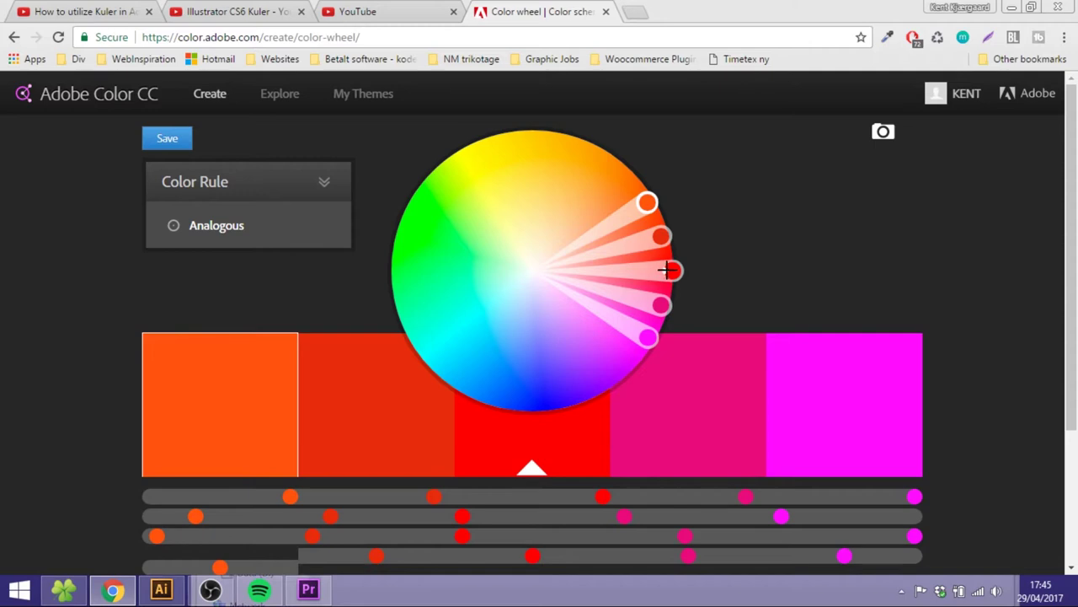
# Step: Drag the wheel's base colour from red to orange and switch the colour rule to Complementary
pyautogui.moveTo(668, 270)
pyautogui.mouseDown()
pyautogui.moveTo(610, 162)
pyautogui.moveTo(441, 190)
pyautogui.moveTo(430, 233)
pyautogui.moveTo(446, 308)
pyautogui.moveTo(495, 285)
pyautogui.moveTo(414, 210)
pyautogui.moveTo(450, 299)
pyautogui.moveTo(662, 253)
pyautogui.moveTo(640, 320)
pyautogui.moveTo(665, 313)
pyautogui.moveTo(654, 340)
pyautogui.moveTo(587, 386)
pyautogui.mouseUp()
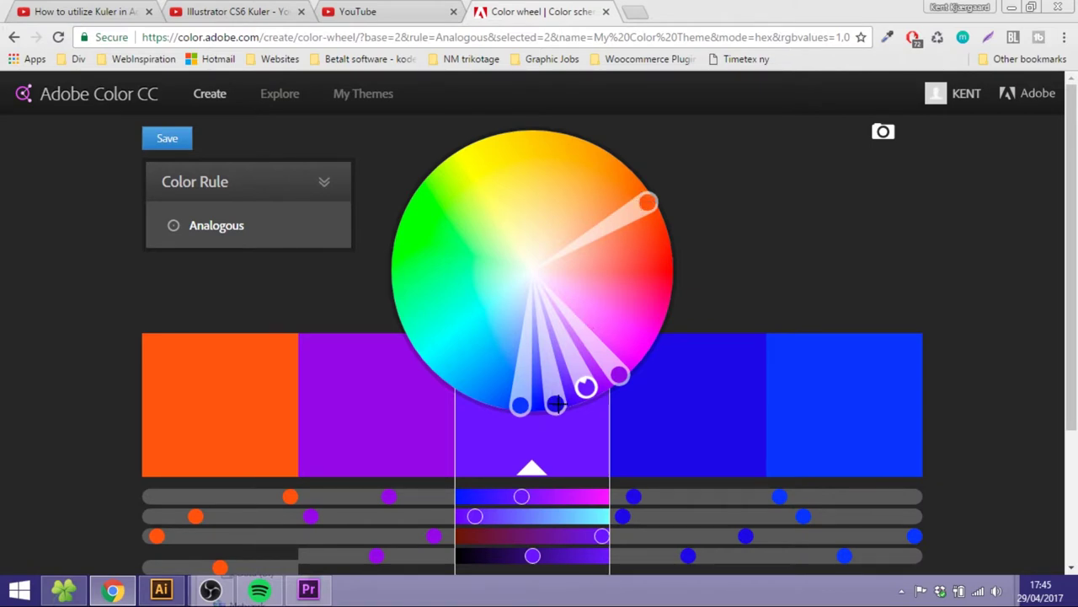
pyautogui.moveTo(248, 204)
pyautogui.click(210, 243)
pyautogui.click(209, 259)
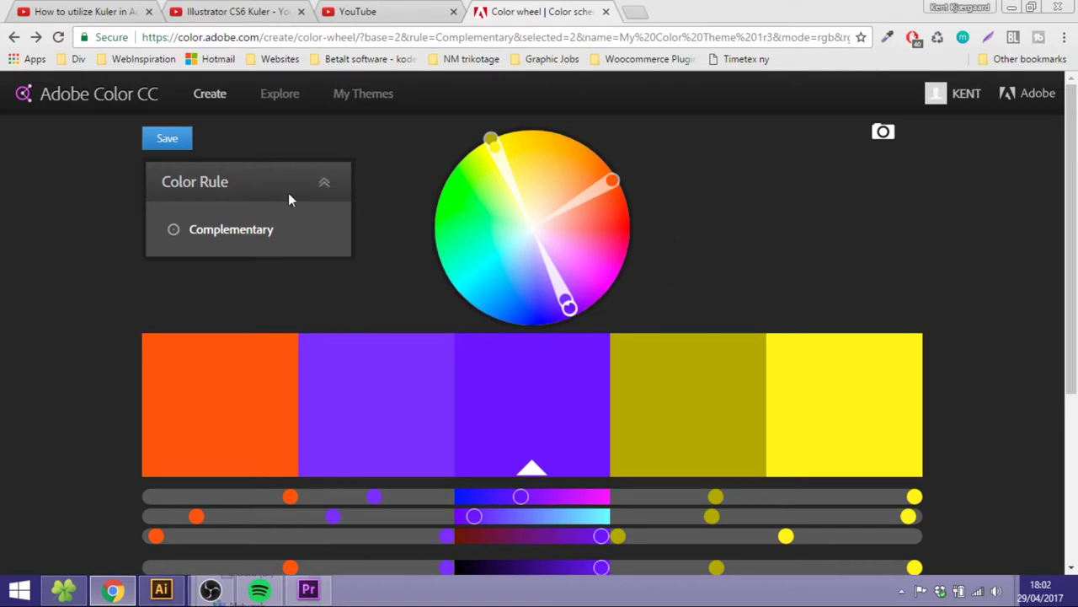
# Step: Save the orange, purple and yellow theme to the library as 'My Color Theme 1r3'
pyautogui.click(173, 138)
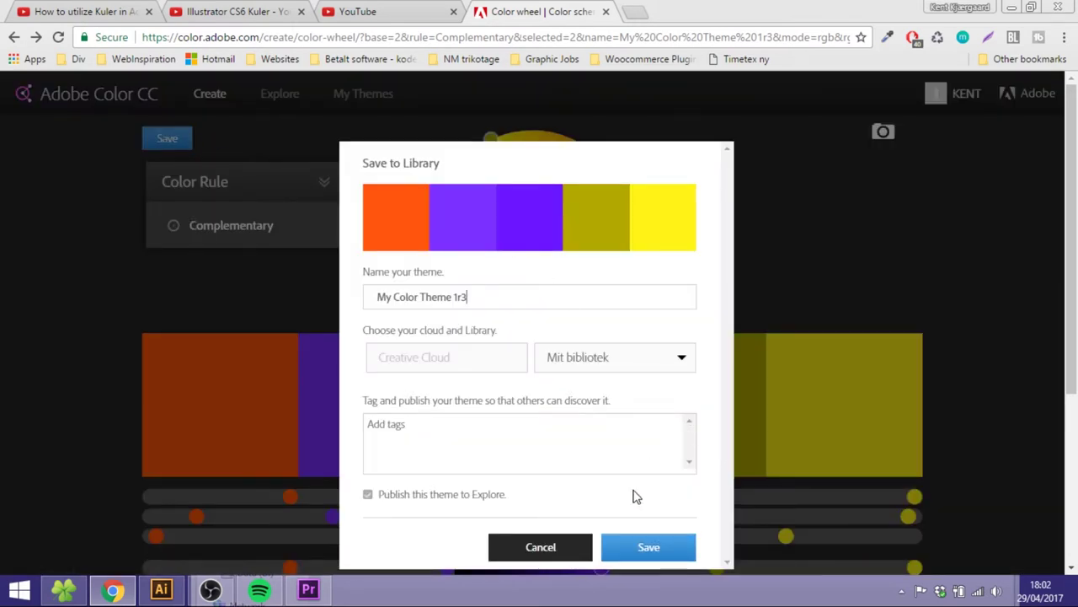
pyautogui.click(649, 553)
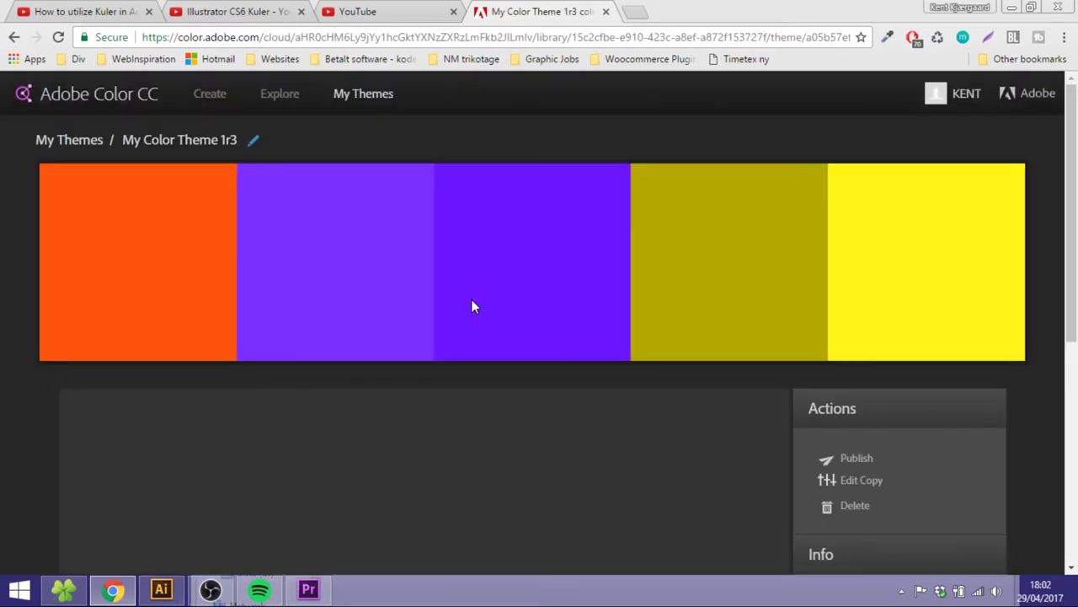
pyautogui.click(161, 589)
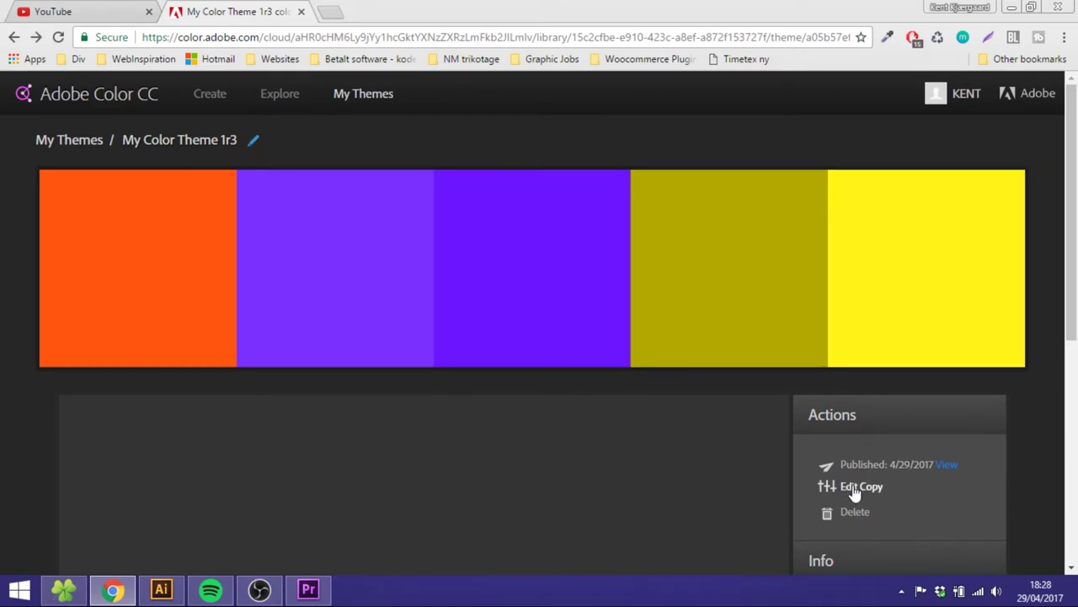
# Step: Open an editable copy of the theme and select the third colour's hex value 6B16FF
pyautogui.click(855, 488)
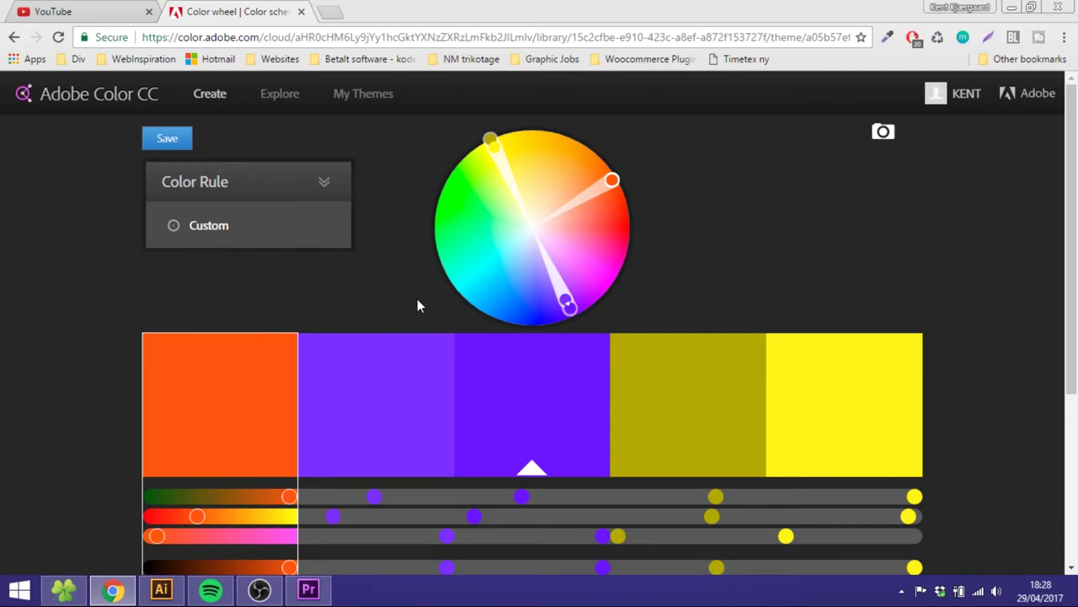
pyautogui.scroll(-3, 426, 240)
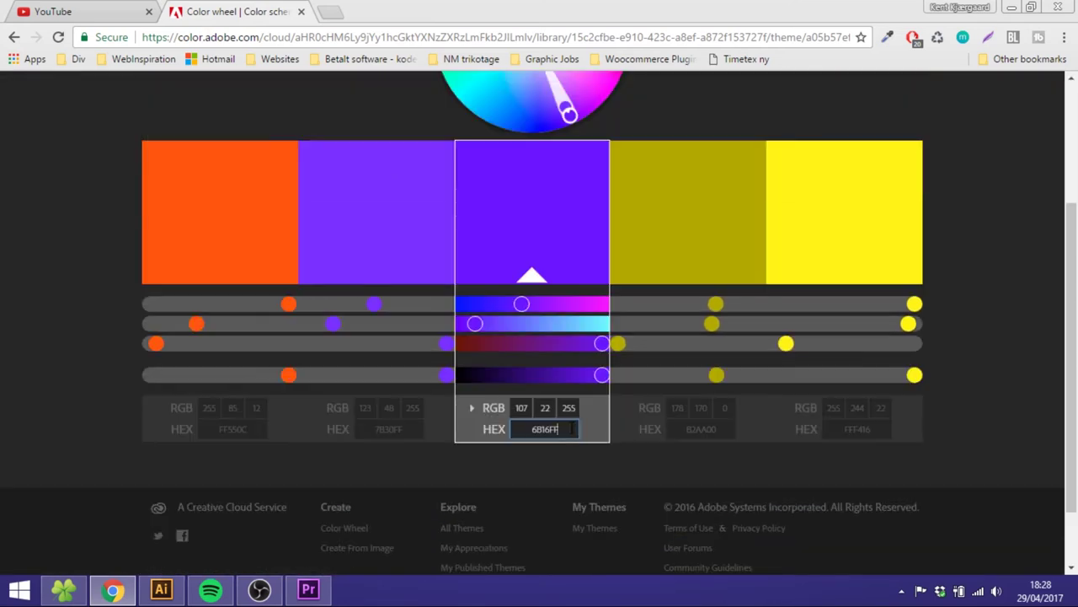
pyautogui.click(535, 350)
# Step: Back in Illustrator, enter hex 6B16FF in the Fill Color Picker and confirm
pyautogui.click(161, 590)
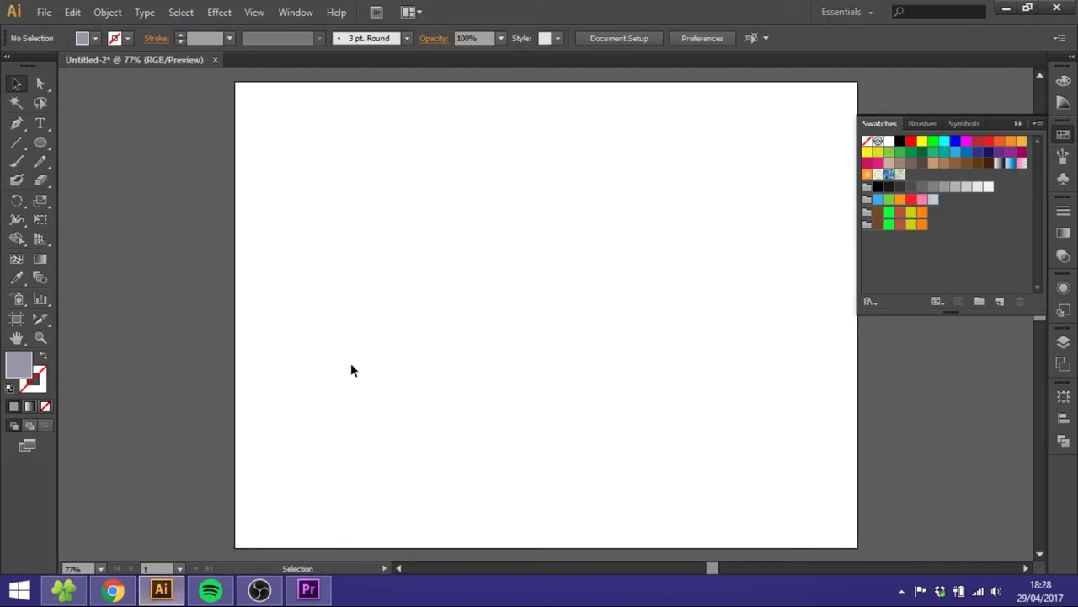
pyautogui.doubleClick(20, 366)
pyautogui.write('6B16FF')
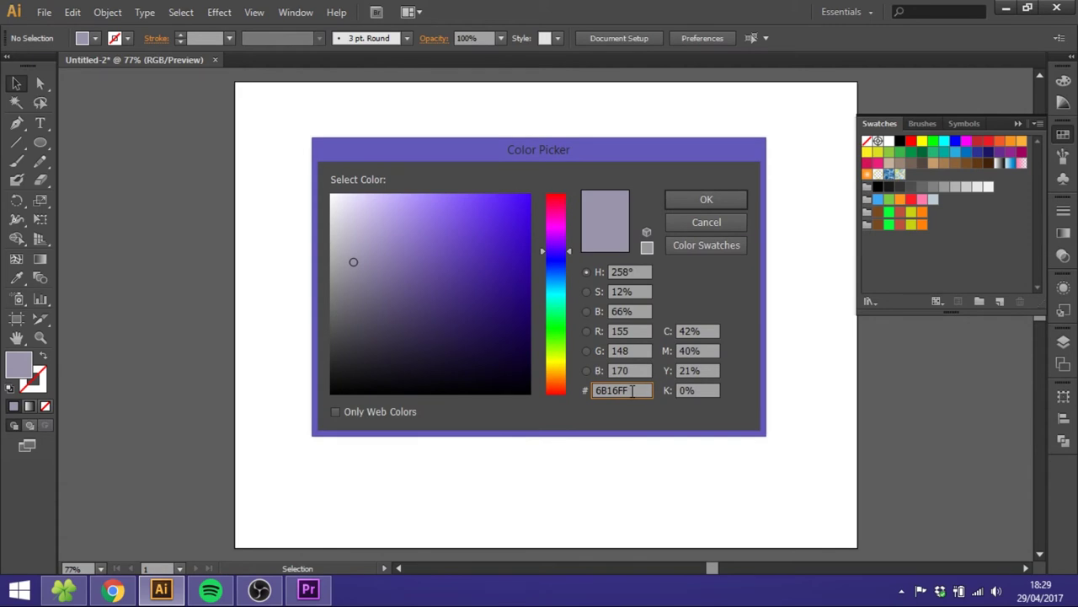
pyautogui.click(693, 202)
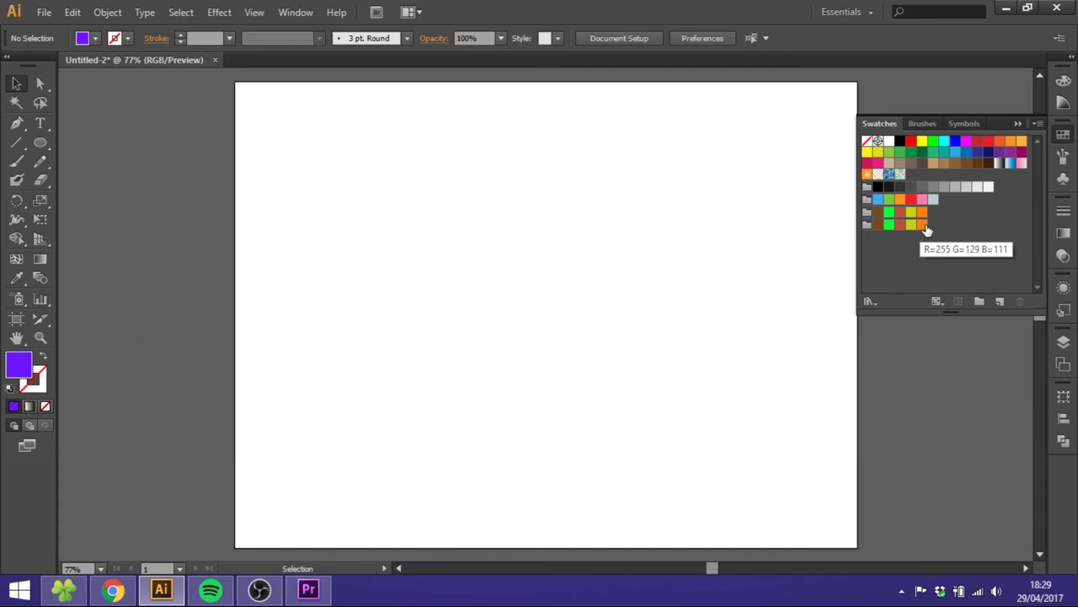
# Step: Create a colour group named 'theme' and add the purple 6B16FF fill to it as a swatch
pyautogui.click(981, 303)
pyautogui.write('theme')
pyautogui.press('Return')
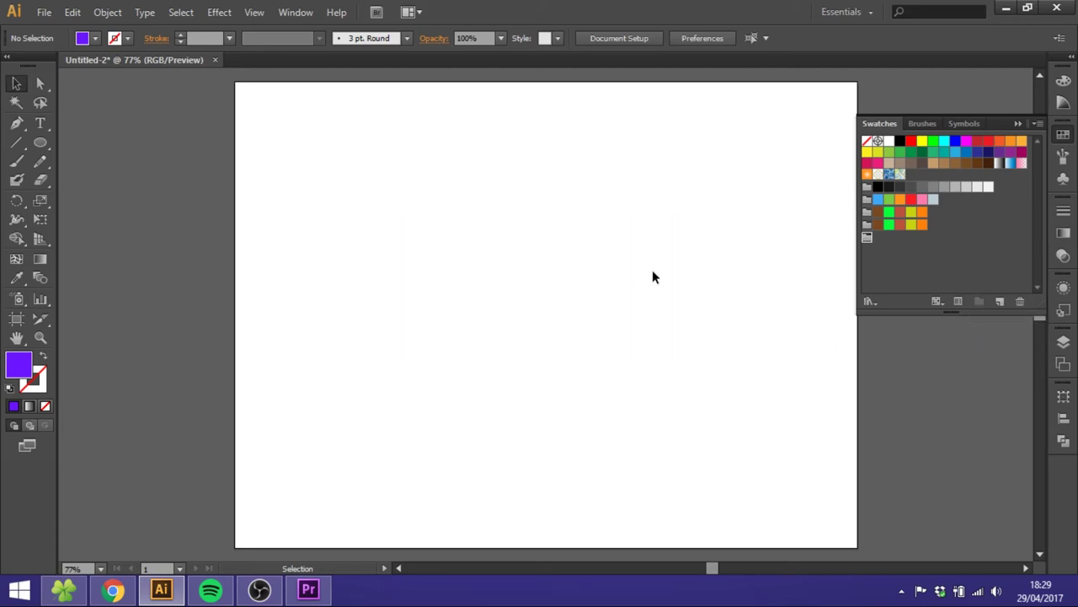
pyautogui.click(1000, 302)
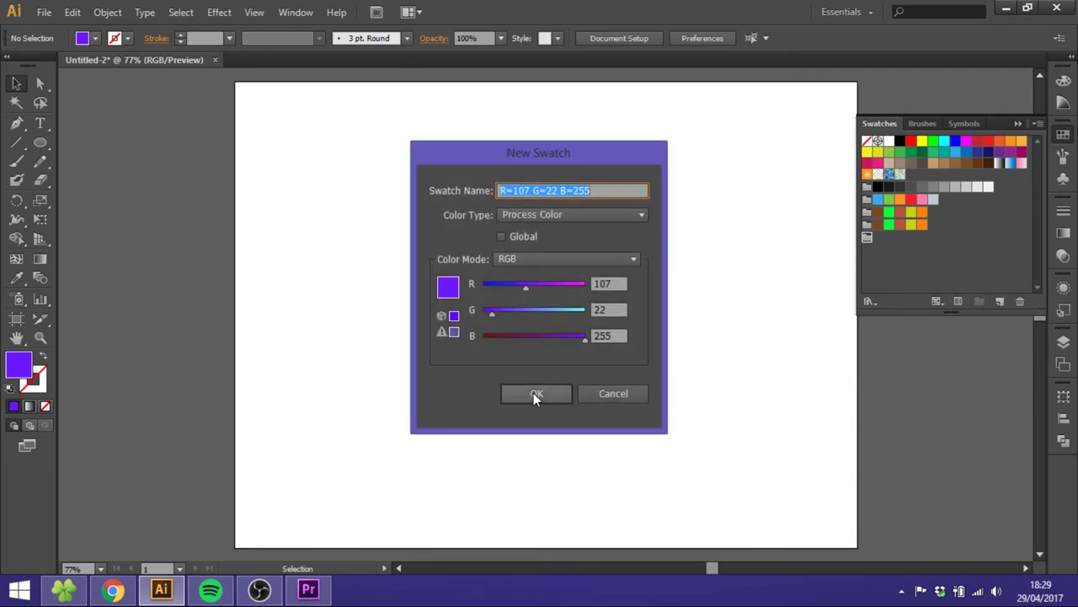
pyautogui.click(534, 392)
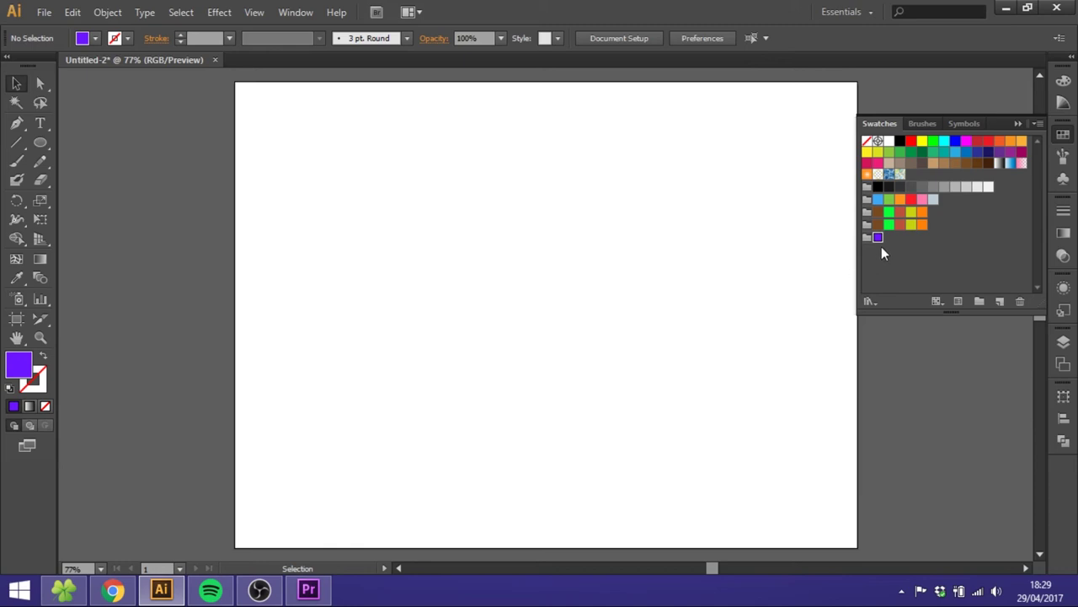
pyautogui.click(871, 239)
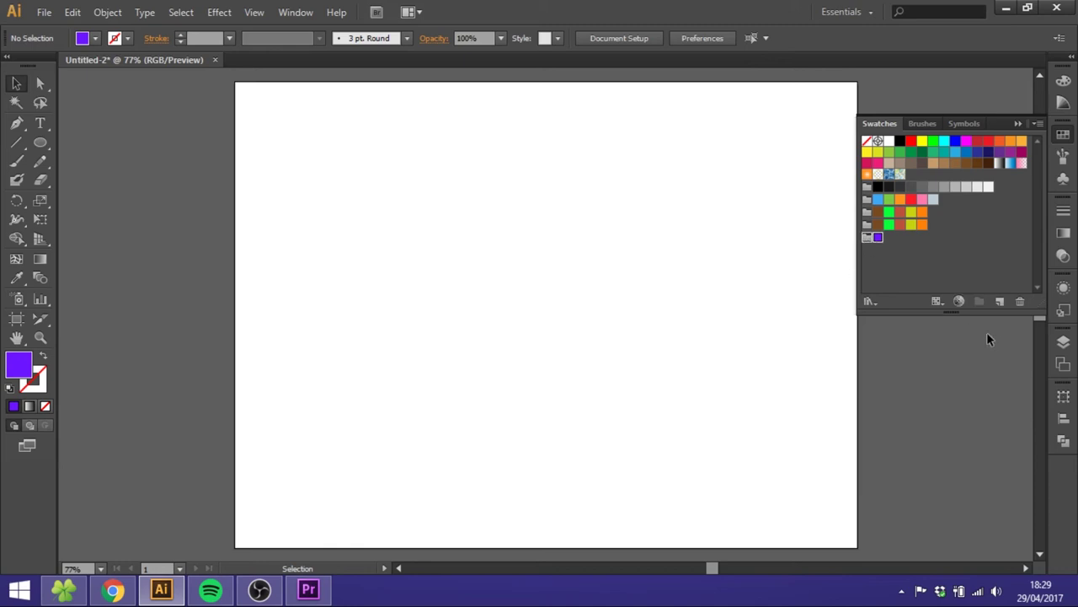